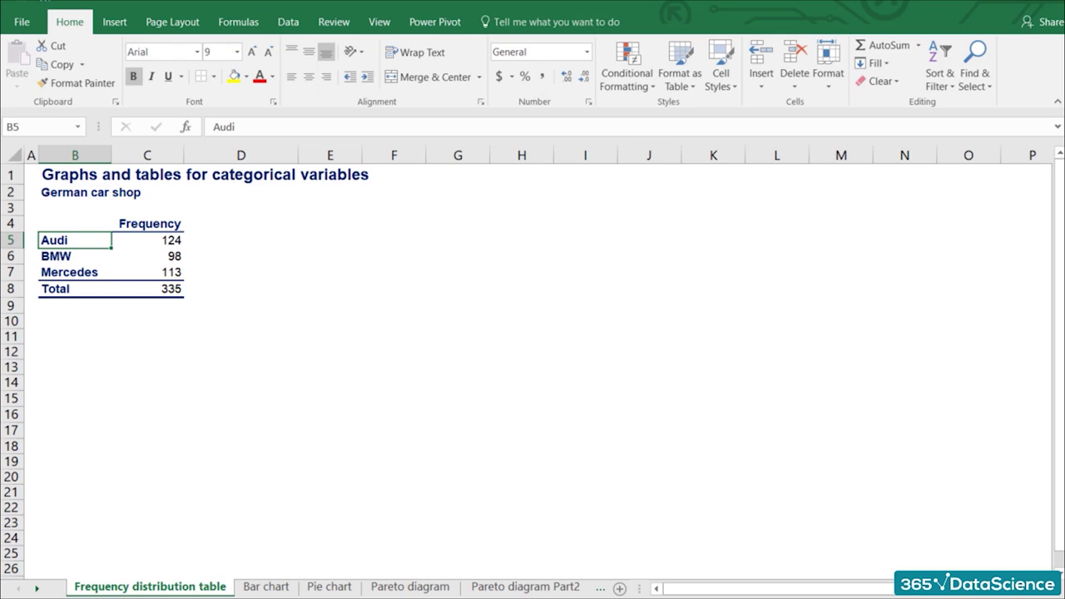
# Step: Highlight the car brands and the Frequency heading in the frequency table, and view the Bar chart sheet
pyautogui.moveTo(74, 239); pyautogui.dragTo(75, 272)
pyautogui.click(75, 223)
pyautogui.click(146, 223)
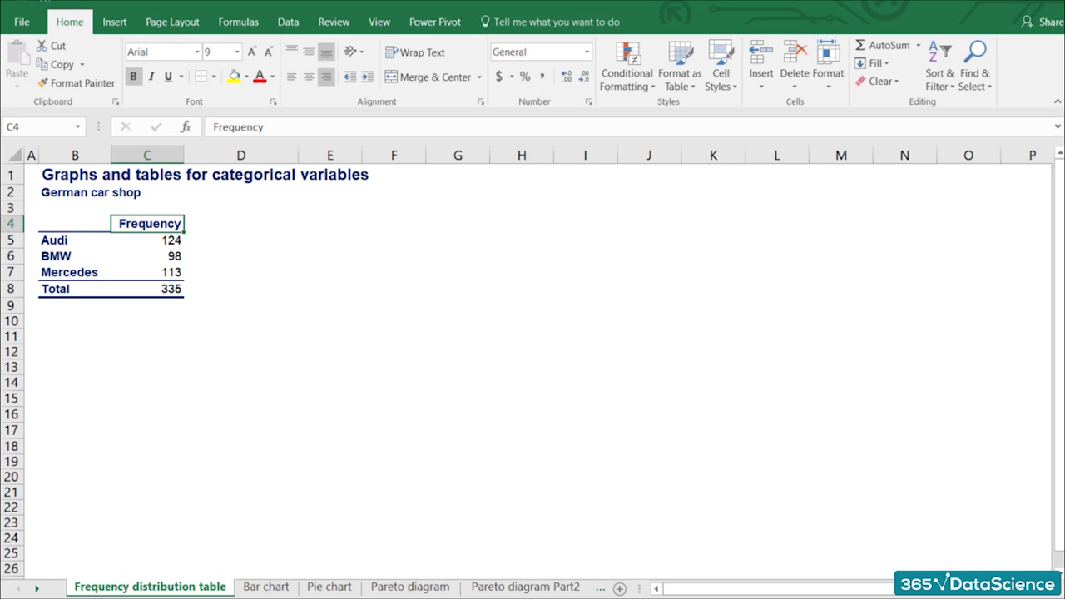
pyautogui.hotkey('ctrl', 'pagedown')
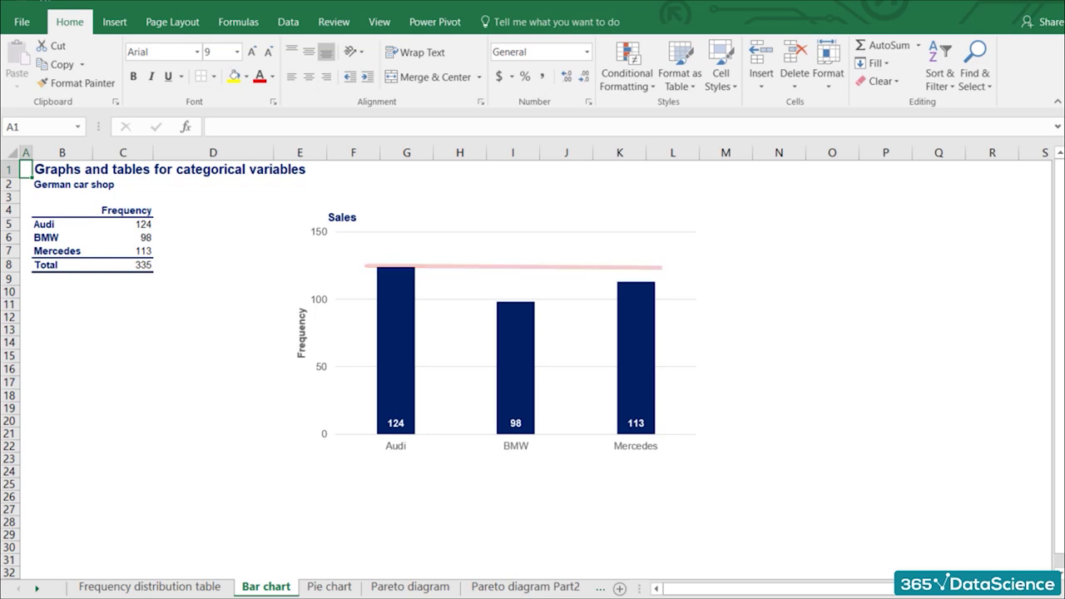
# Step: On the Pie chart sheet, inspect the relative frequency formulas for Audi in D5 and for the total in D8
pyautogui.hotkey('ctrl', 'pagedown')
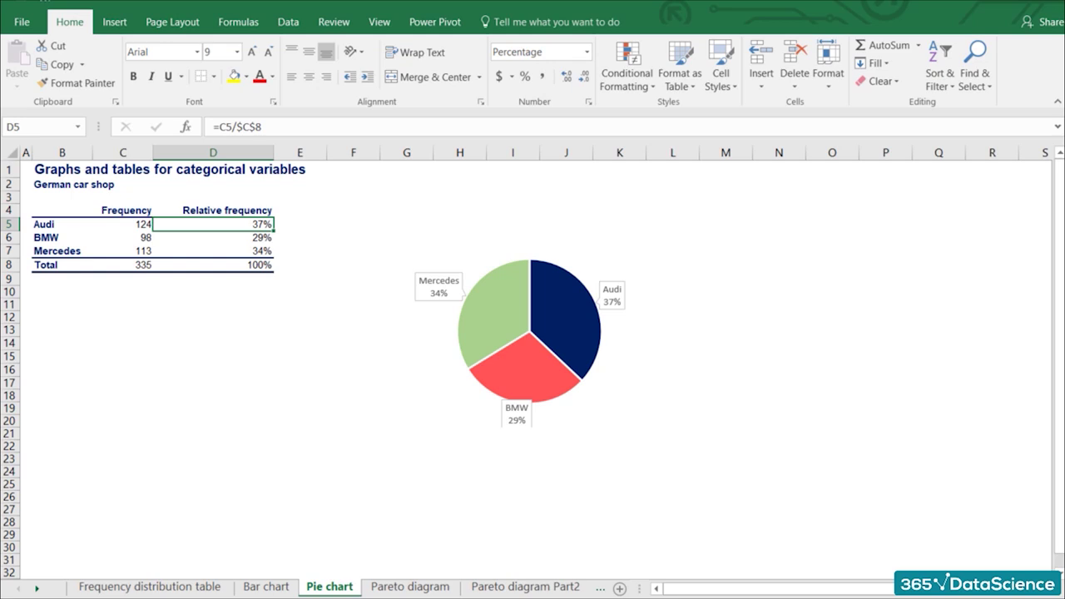
pyautogui.press('F2')
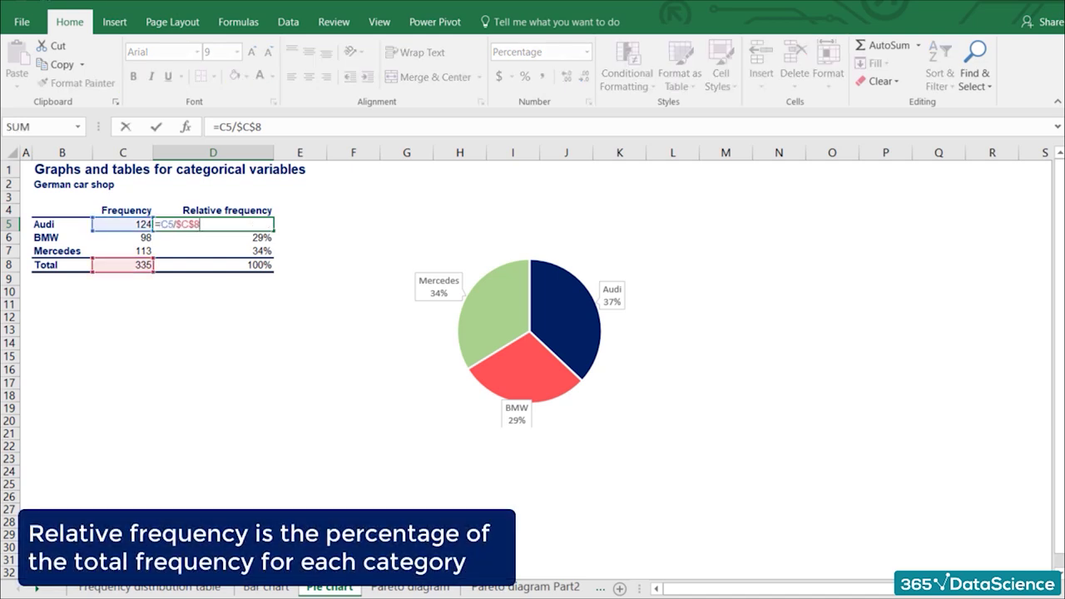
pyautogui.press('Return')
pyautogui.press('Down')
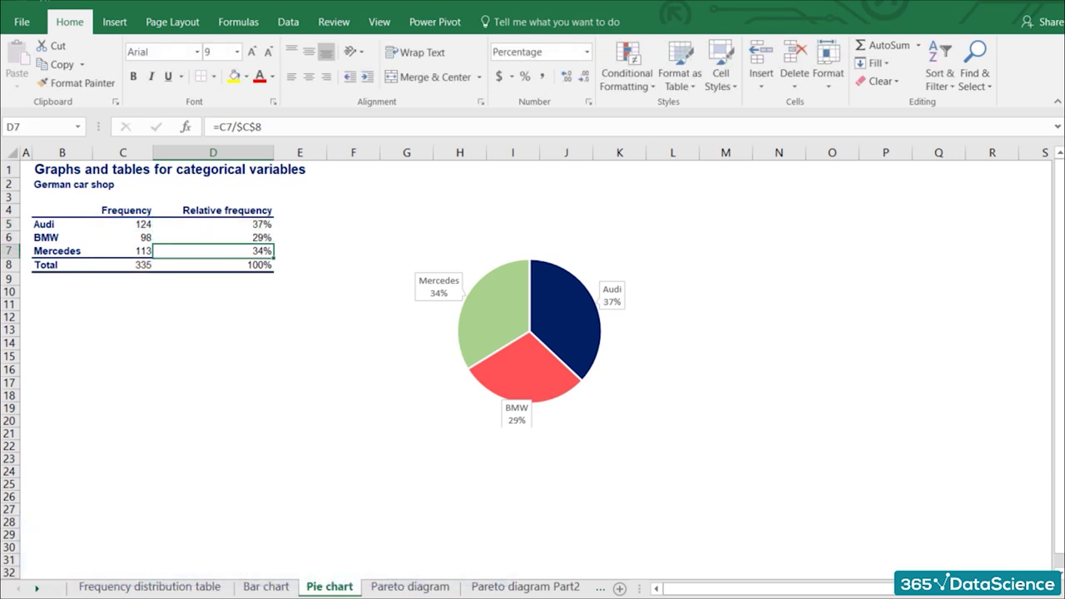
pyautogui.press('Down')
pyautogui.press('F2')
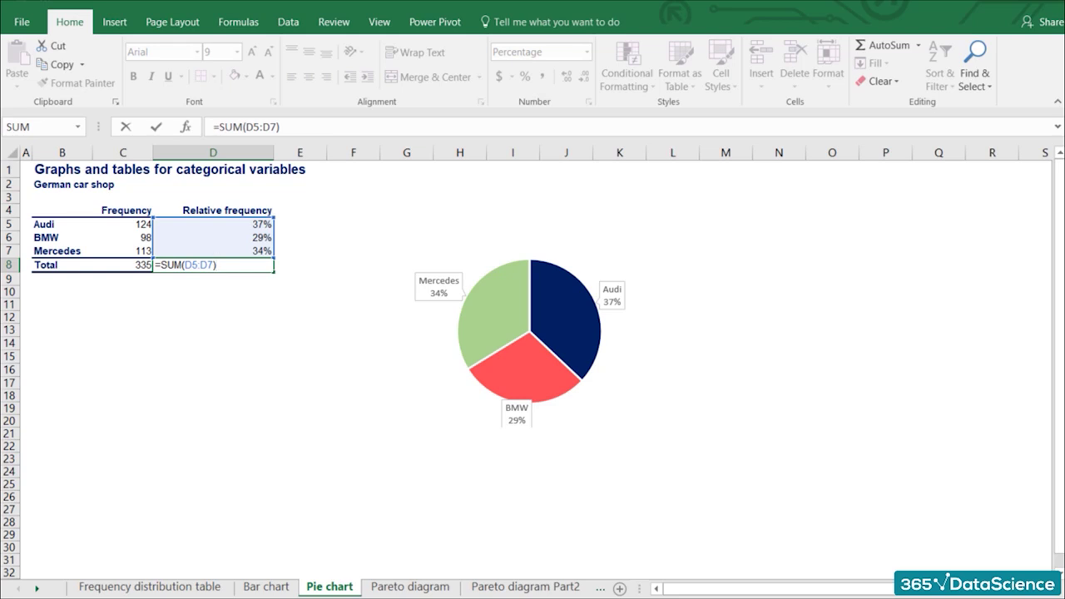
pyautogui.press('Escape')
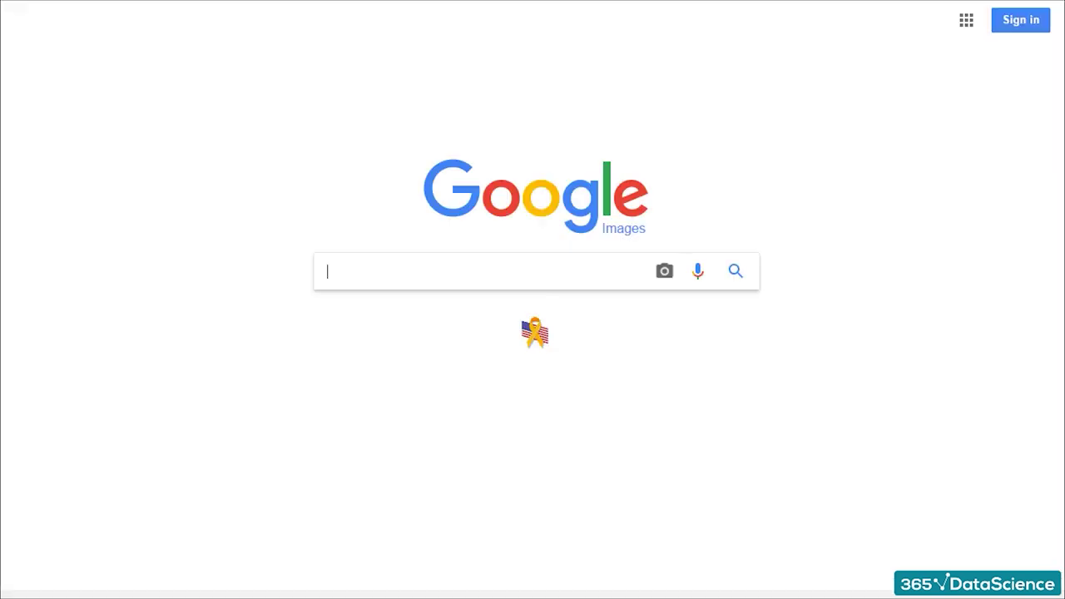
# Step: Search Google Images for "market share"
pyautogui.write('market sha')
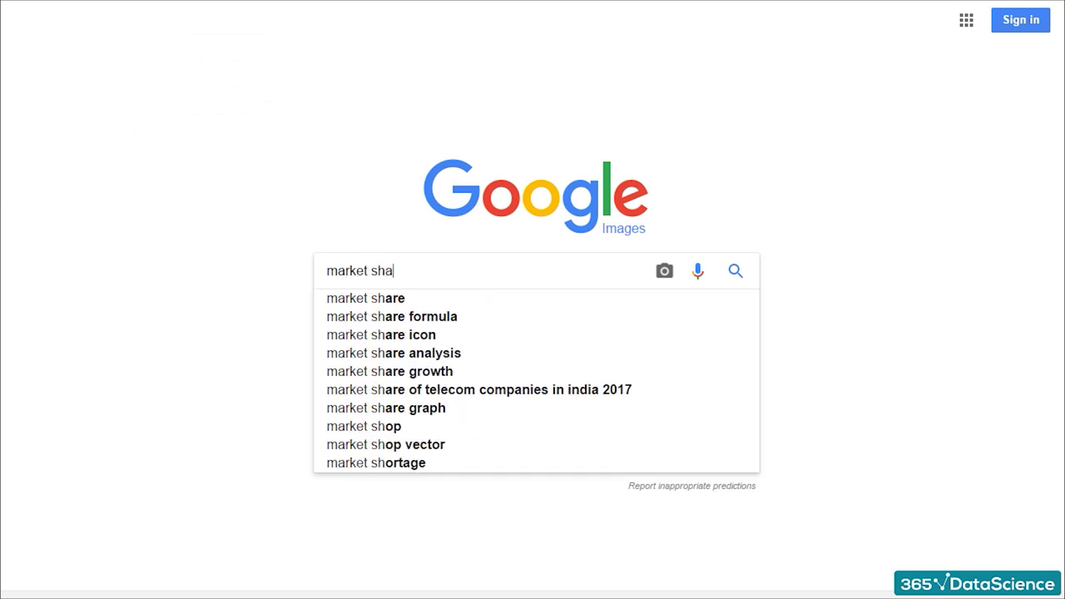
pyautogui.write('re')
pyautogui.press('Return')
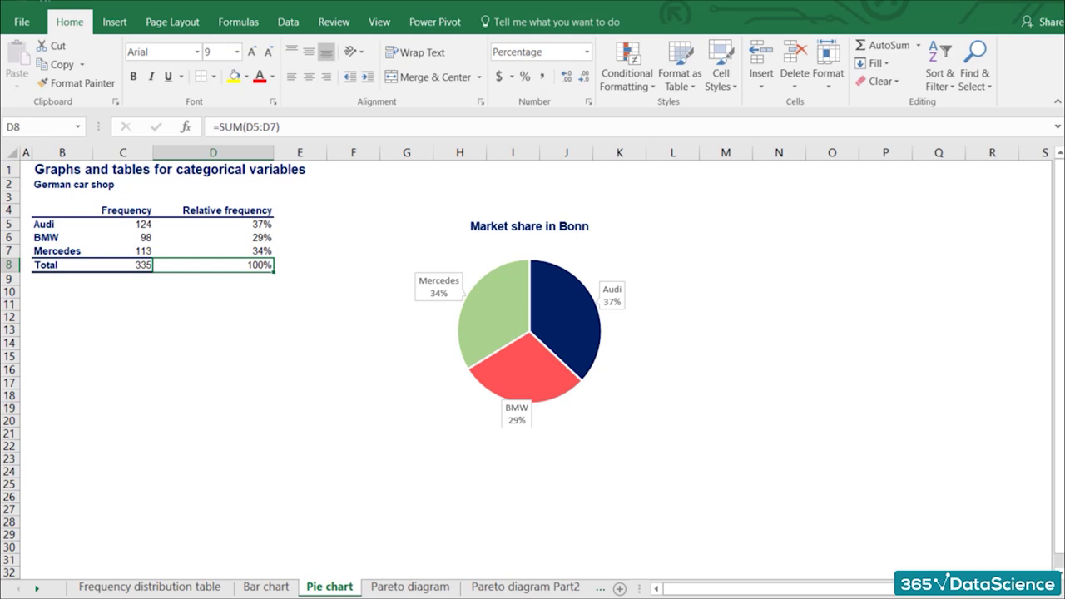
# Step: Return to the car shop workbook and page through the Pareto diagram sheets to Pareto diagram Part3
pyautogui.hotkey('ctrl', 'pagedown')
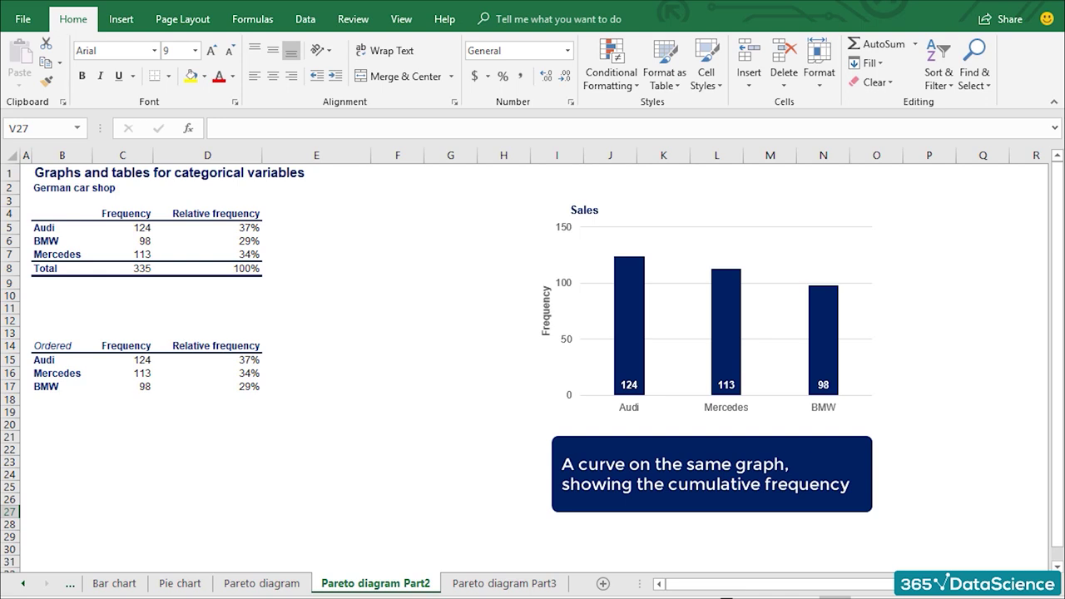
pyautogui.hotkey('ctrl', 'pagedown')
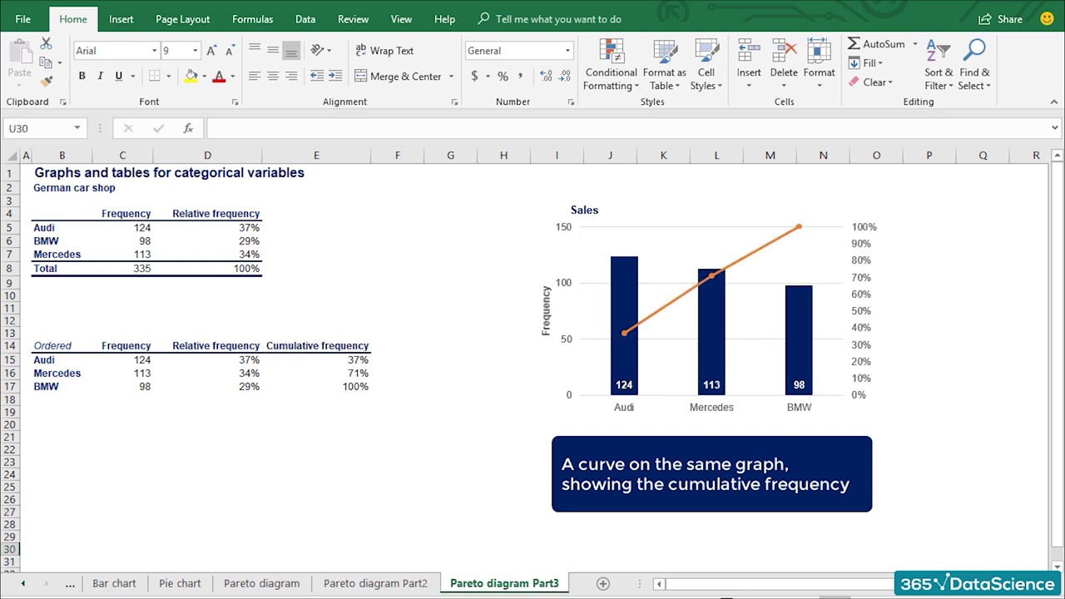
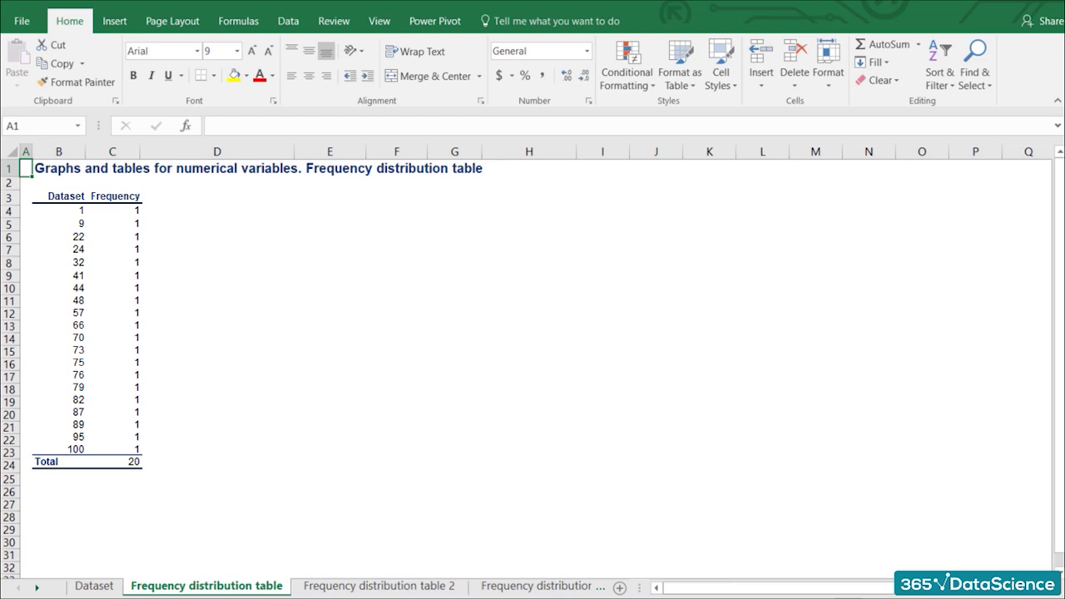
# Step: On the Frequency distribution table 2 sheet, recalculate the interval width formula in F6 and replace it with the rounded value 20
pyautogui.hotkey('ctrl', 'pagedown')
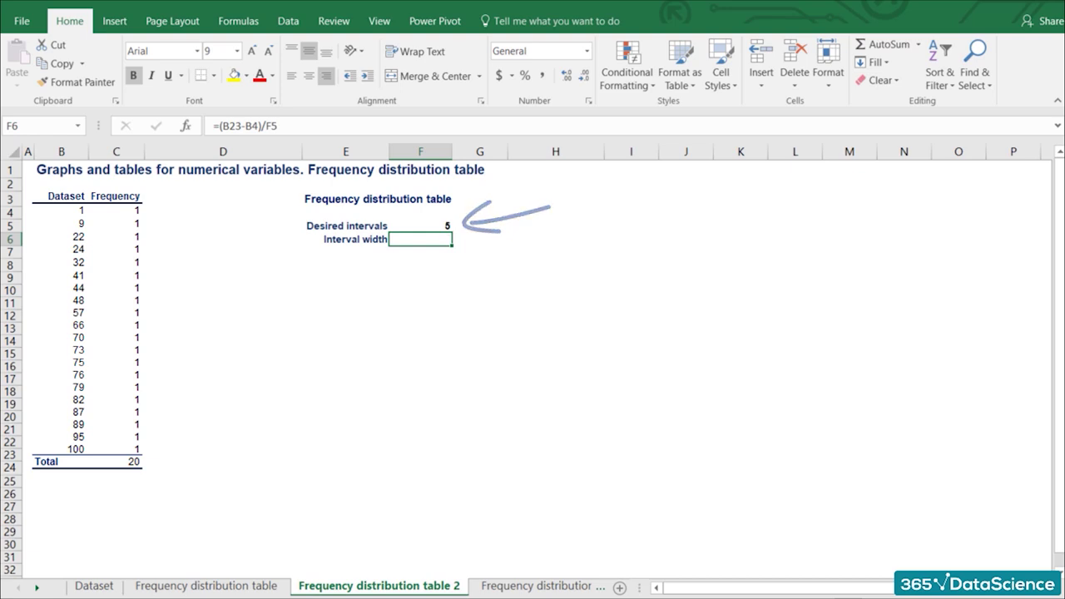
pyautogui.press('F2')
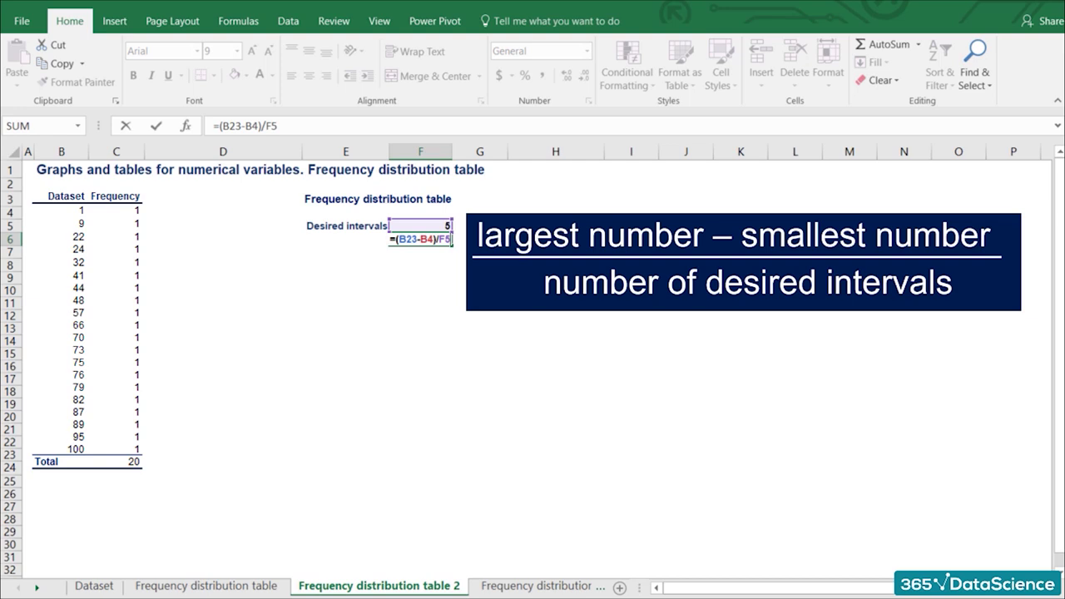
pyautogui.hotkey('ctrl', 'Return')
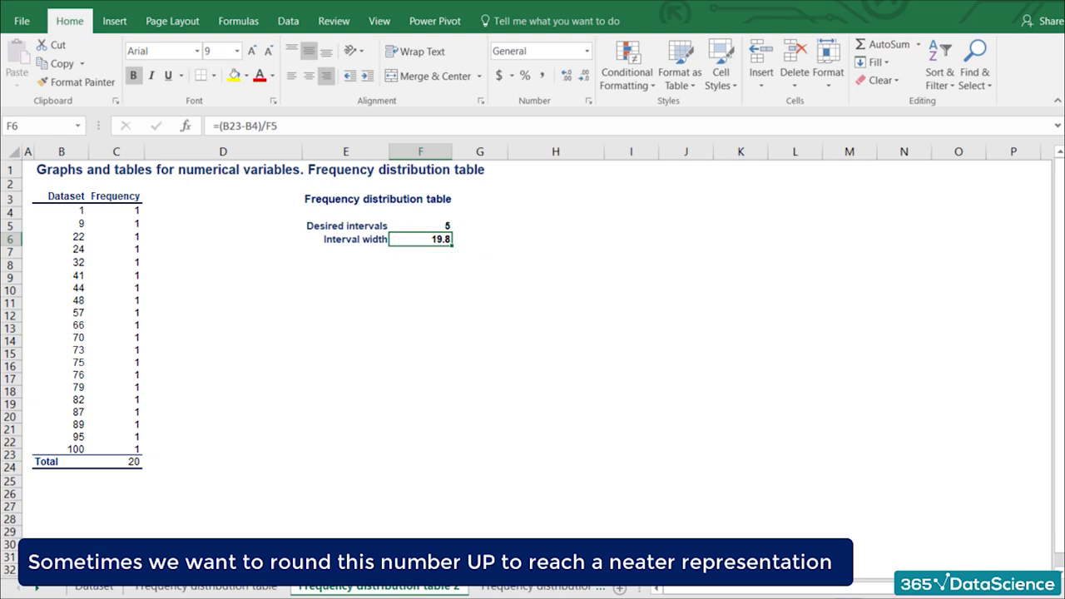
pyautogui.write('20')
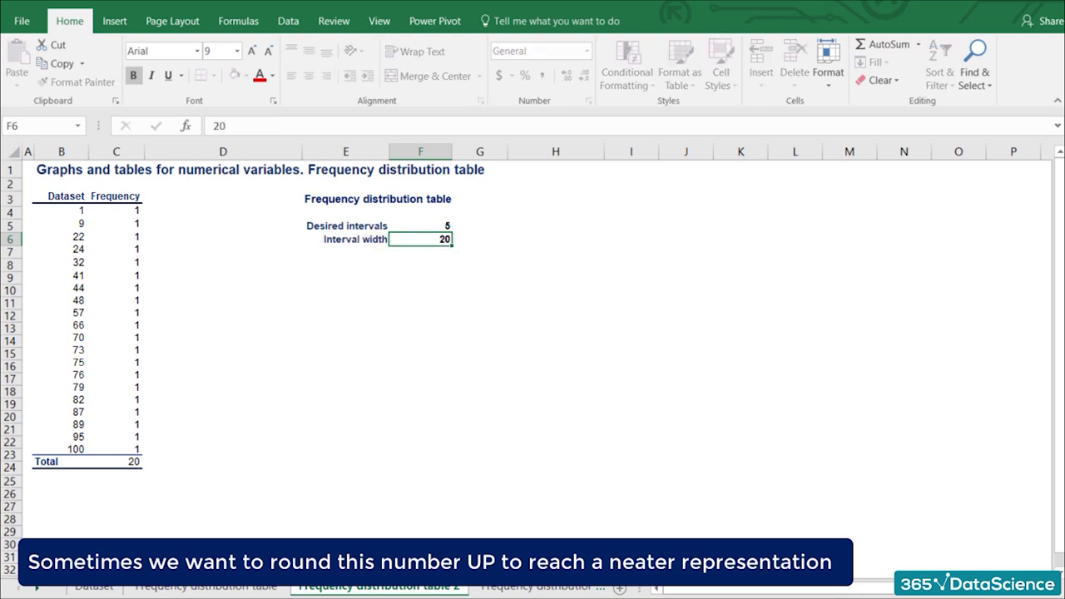
pyautogui.press('Return')
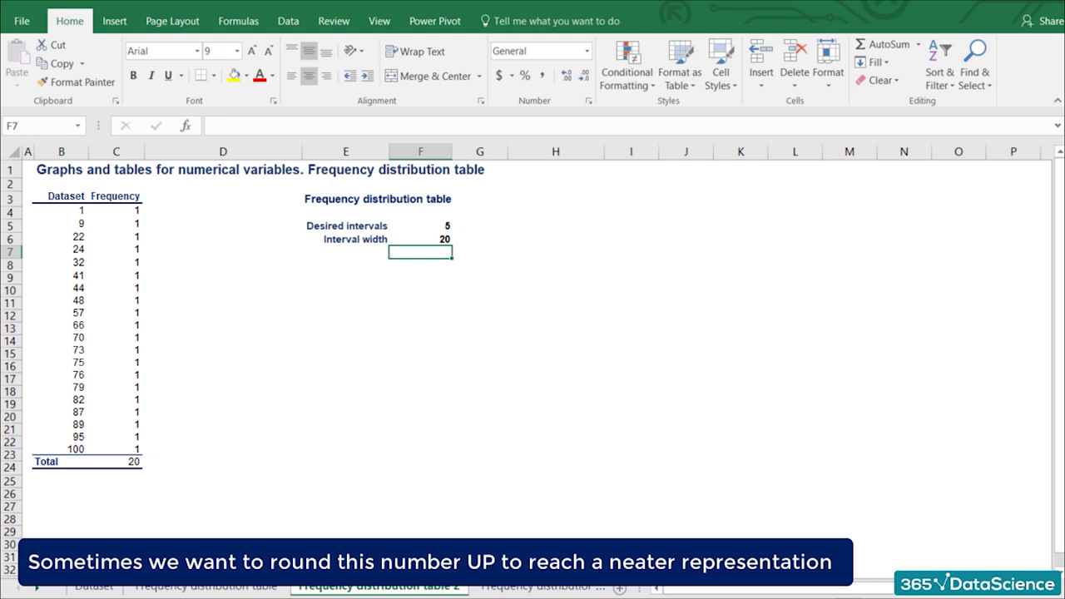
# Step: View the third frequency distribution table, the relative frequency histogram and the side-by-side bar chart on their sheets
pyautogui.hotkey('ctrl', 'pagedown')
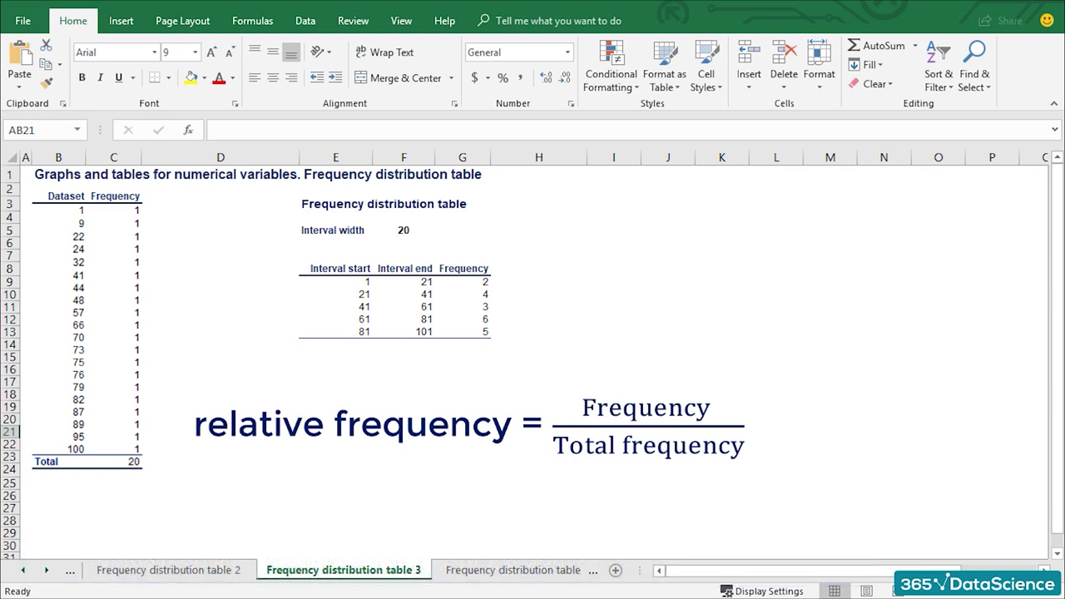
pyautogui.hotkey('ctrl', 'pagedown')
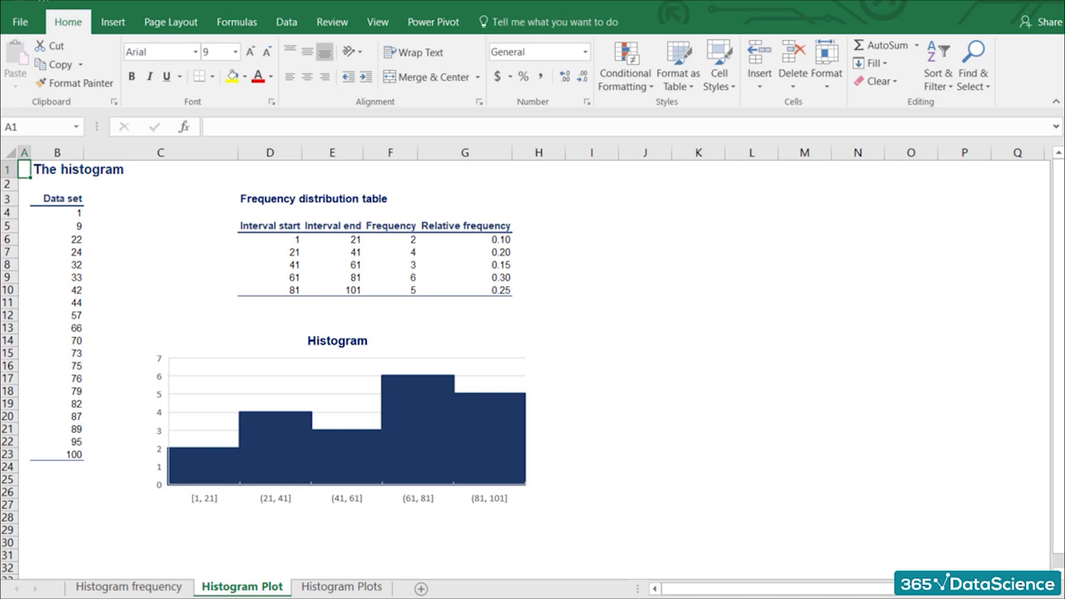
pyautogui.hotkey('ctrl', 'pagedown')
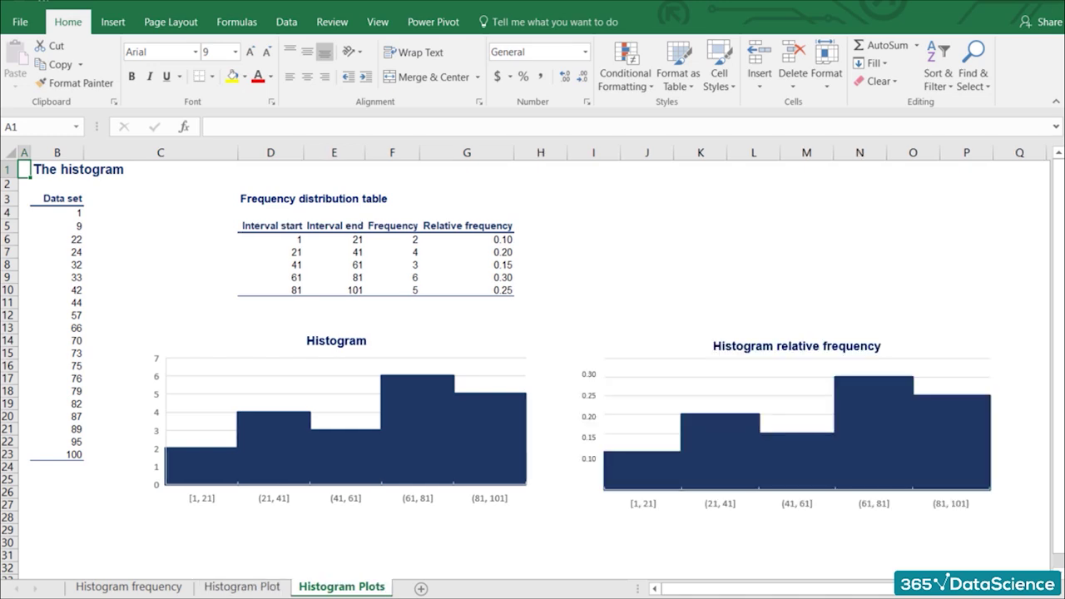
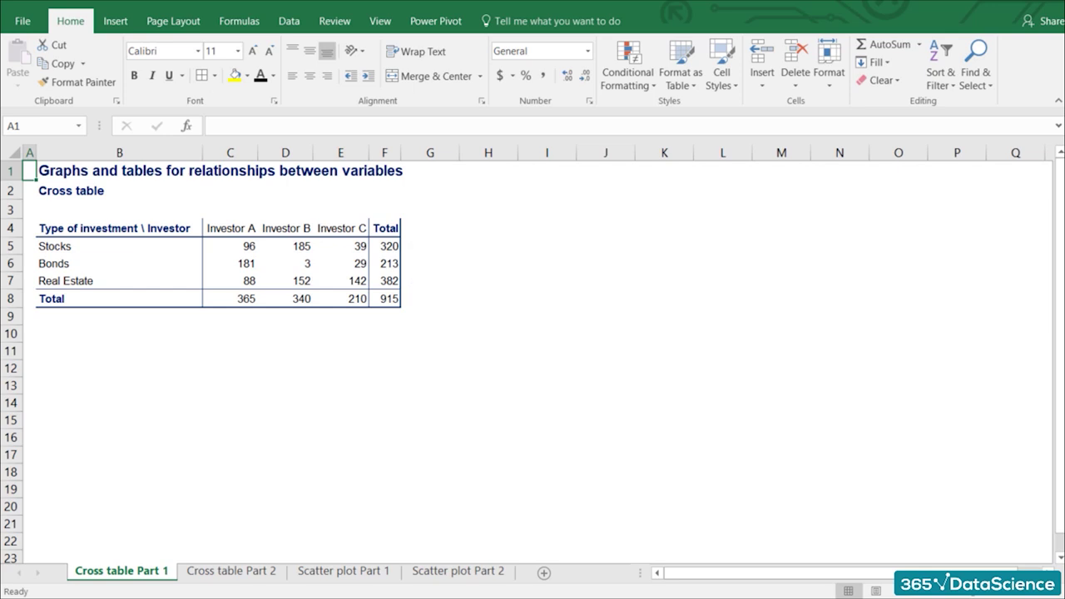
pyautogui.hotkey('ctrl', 'pagedown')
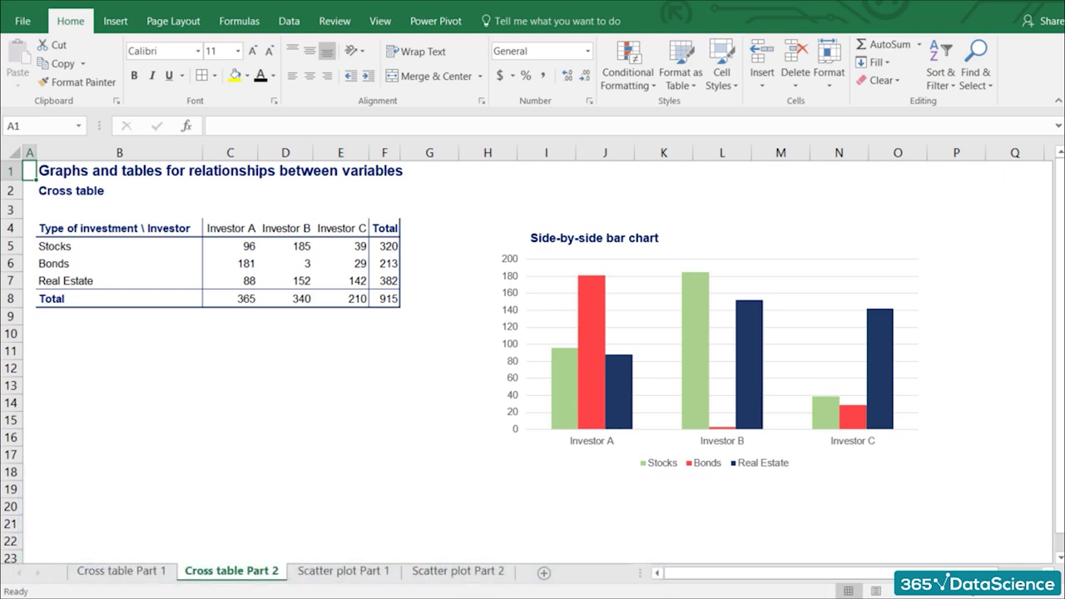
# Step: On the Scatter plot Part 1 sheet, review the student reading and writing scores down to the last row and back
pyautogui.hotkey('ctrl', 'pagedown')
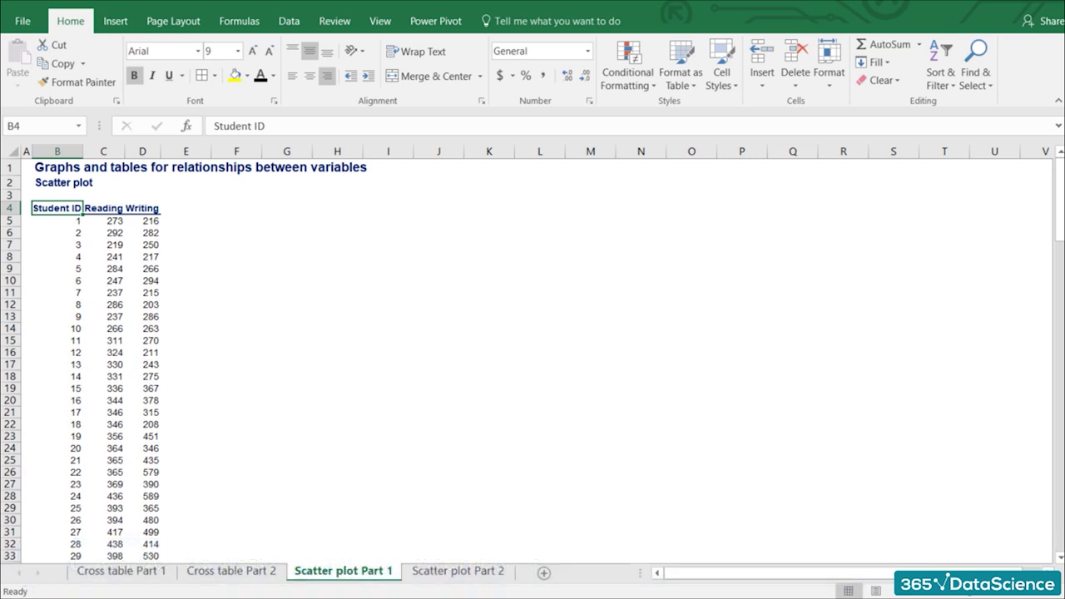
pyautogui.hotkey('ctrl', 'Down')
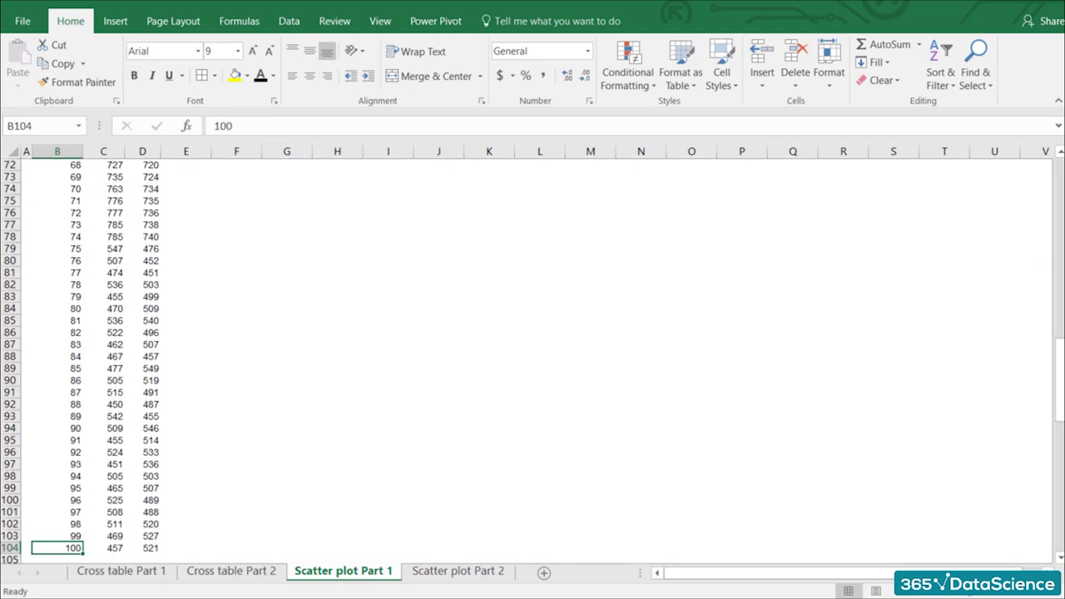
pyautogui.hotkey('ctrl', 'Up')
pyautogui.press('Up')
pyautogui.press('Up')
pyautogui.press('Up')
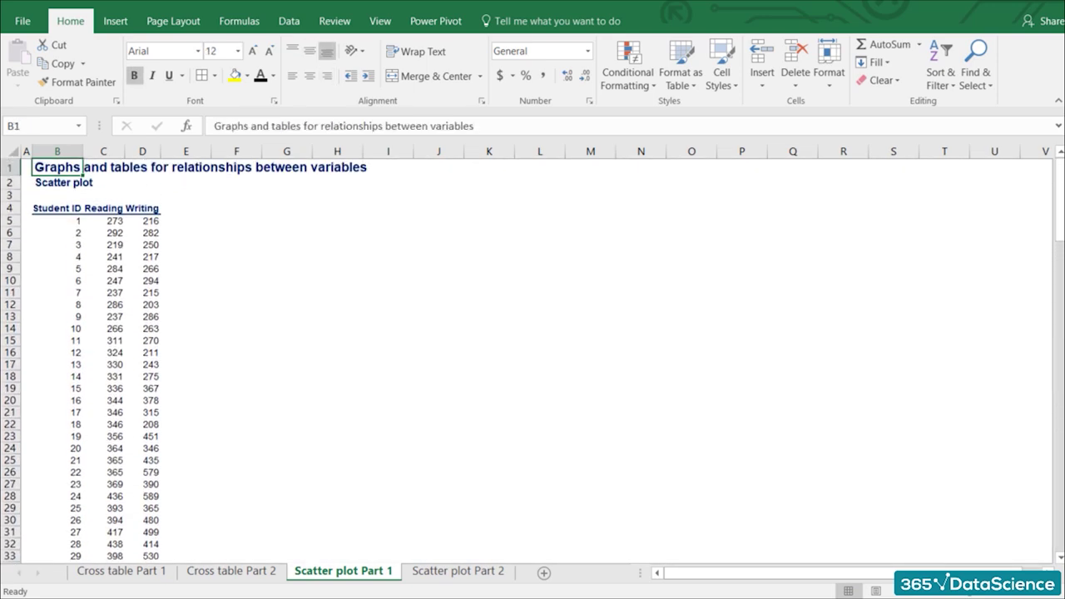
# Step: View the Scatter plot Part 2 sheet and the mean sheet of the pizza prices workbook
pyautogui.hotkey('ctrl', 'pagedown')
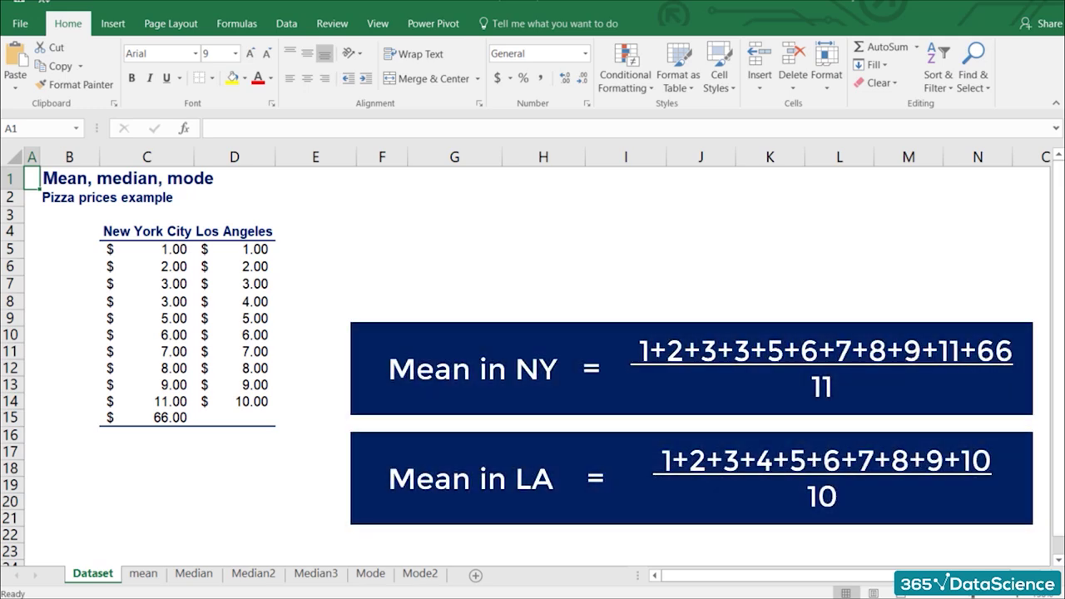
pyautogui.hotkey('ctrl', 'pagedown')
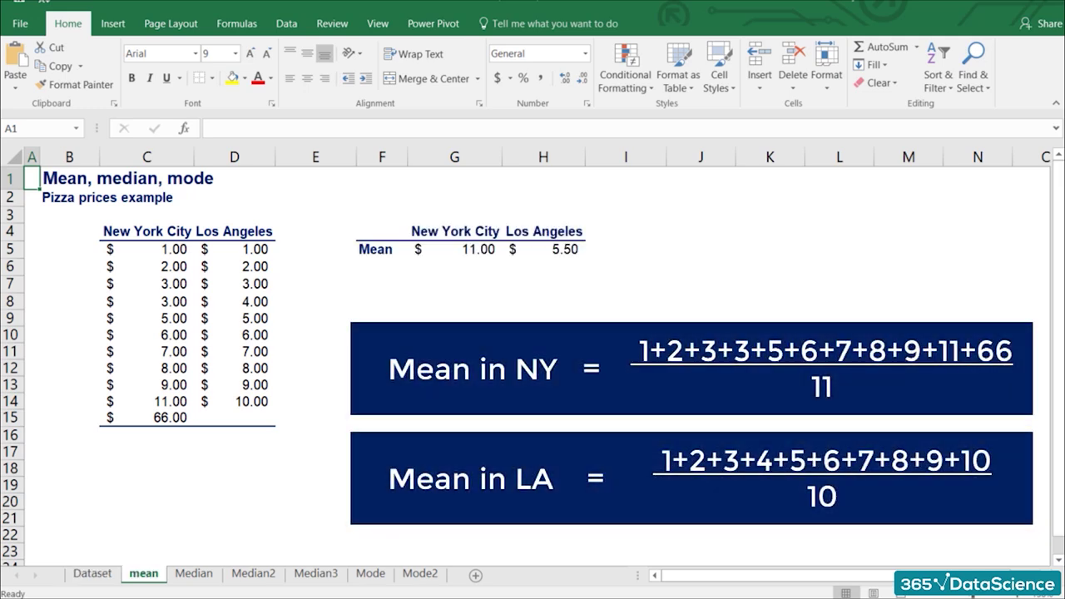
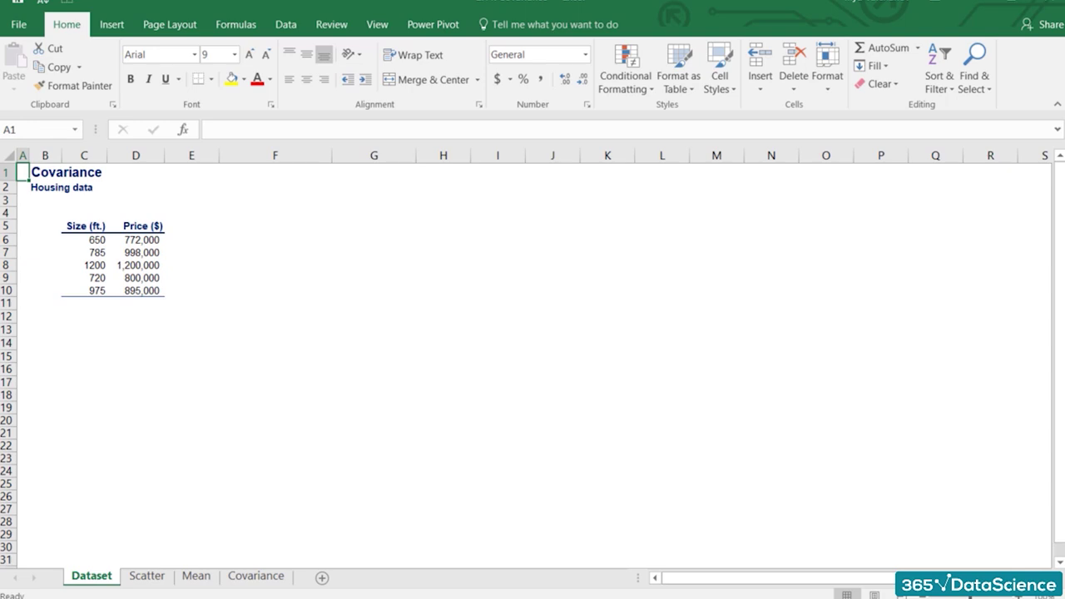
# Step: On the Covariance sheet, enter =(C6-$C$11)*(D6-$D$11) in G6 for the first house's product of deviations
pyautogui.hotkey('ctrl', 'pagedown')
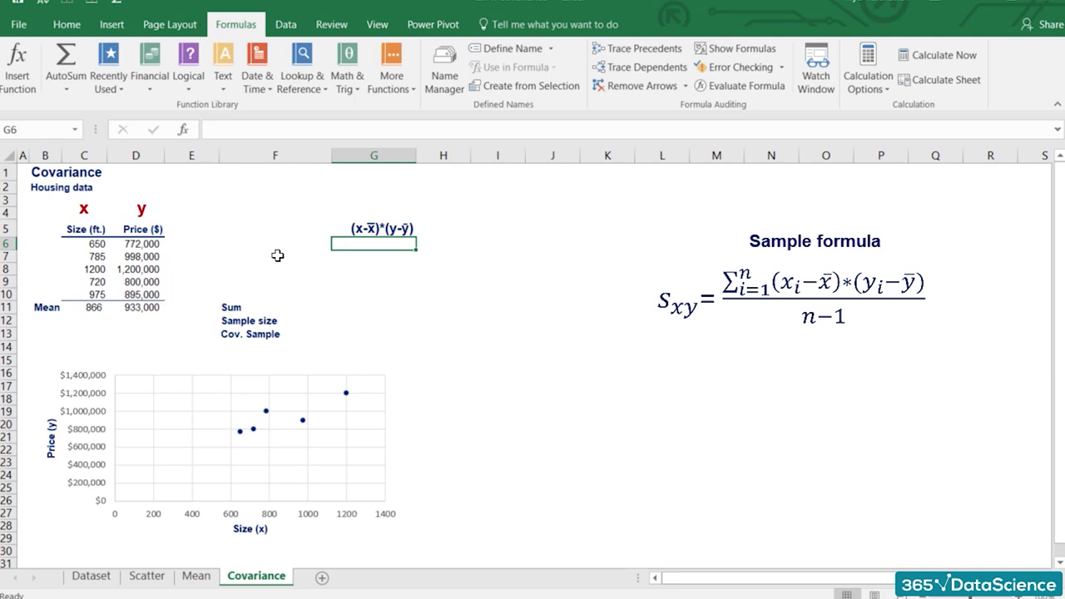
pyautogui.write('=(')
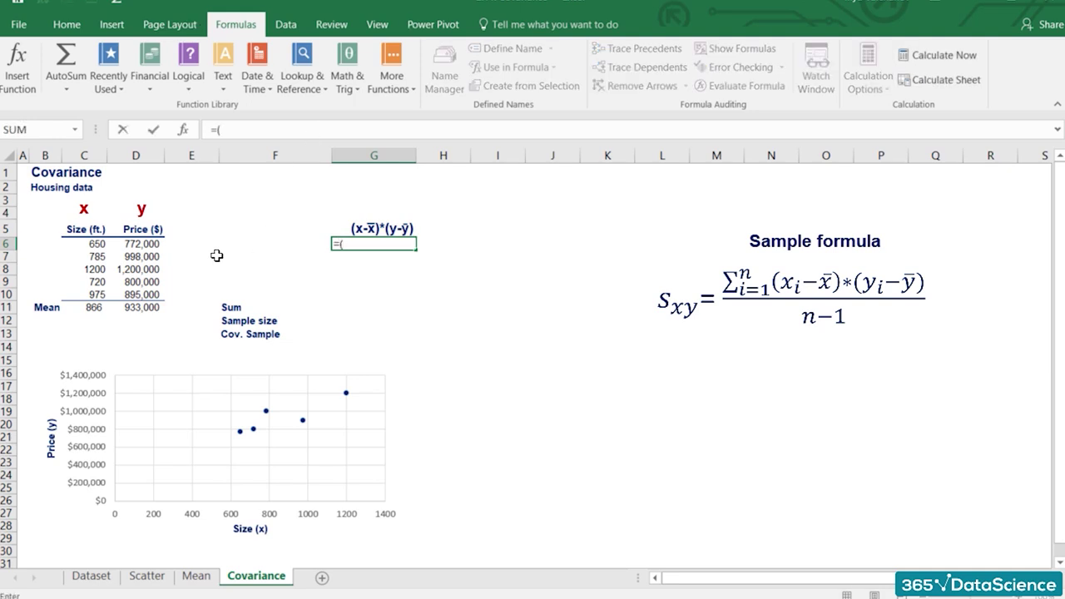
pyautogui.click(70, 244)
pyautogui.write('-')
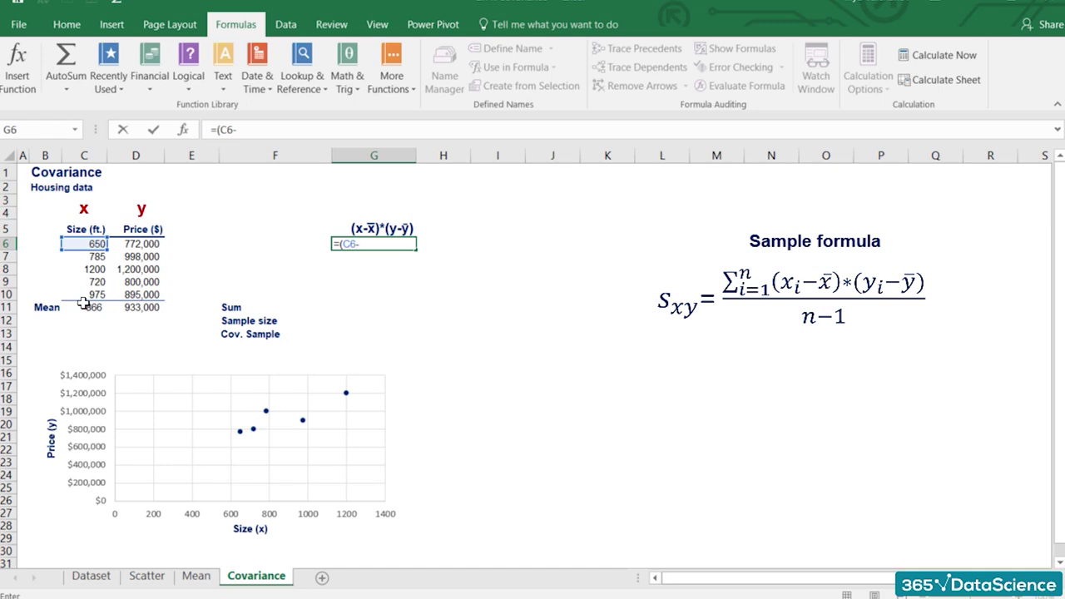
pyautogui.click(83, 307)
pyautogui.press('F4')
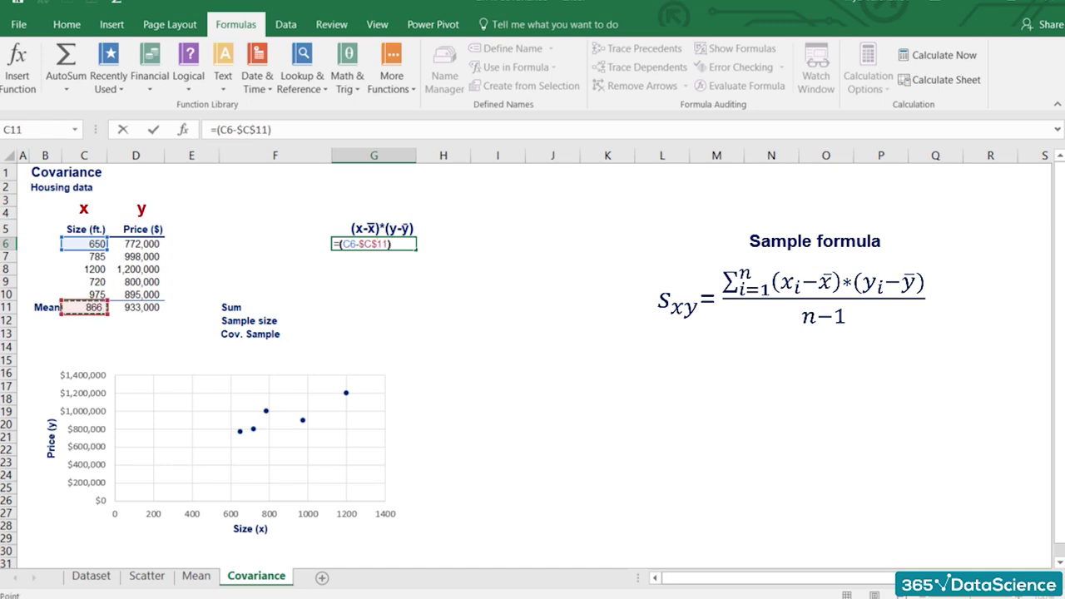
pyautogui.write(')*(')
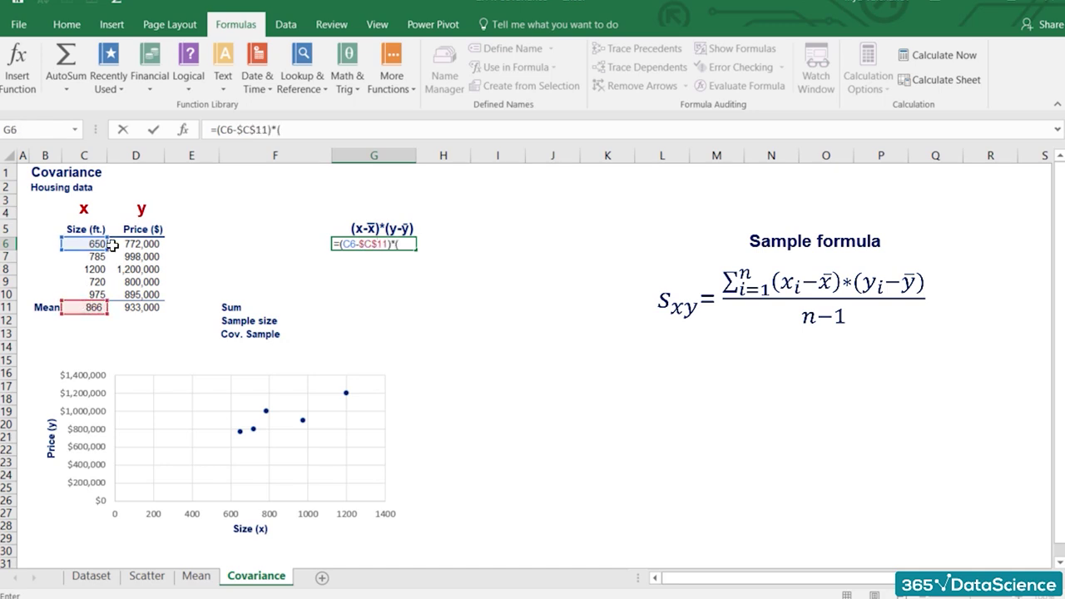
pyautogui.click(124, 245)
pyautogui.write('-')
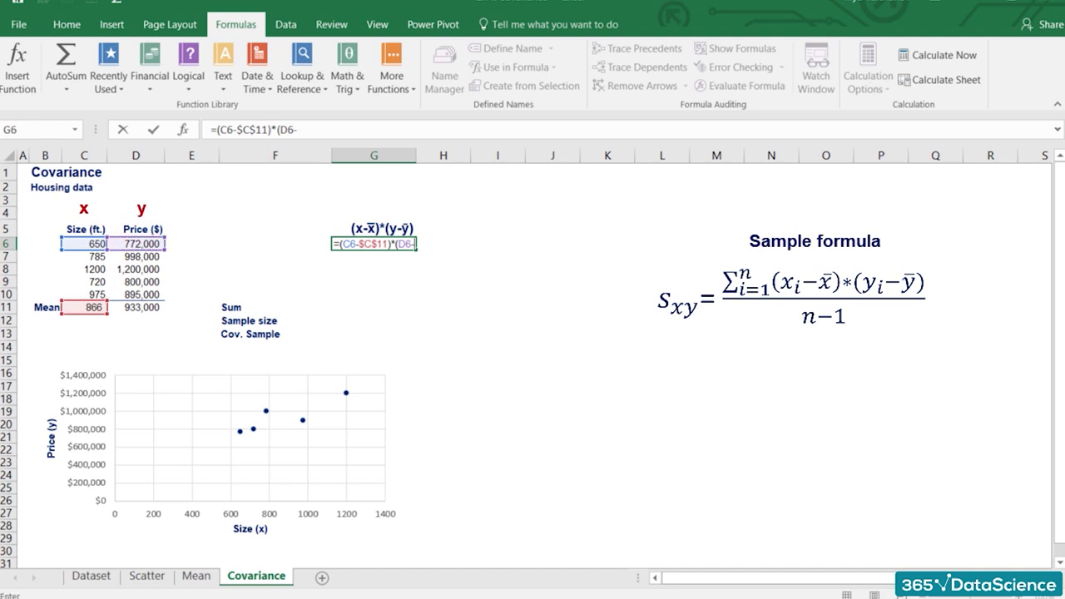
pyautogui.click(138, 307)
pyautogui.press('F4')
pyautogui.write(')')
pyautogui.press('Return')
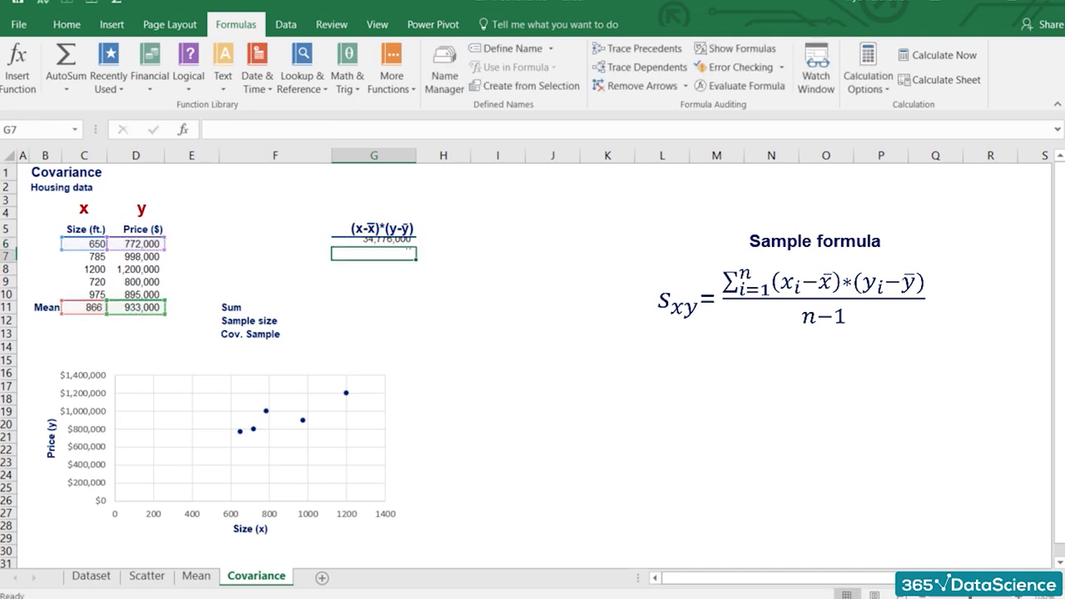
# Step: Fill the deviation-product formula from G6 down through G10 and total the five products in G11 with =SUM(G6:G10)
pyautogui.click(359, 244)
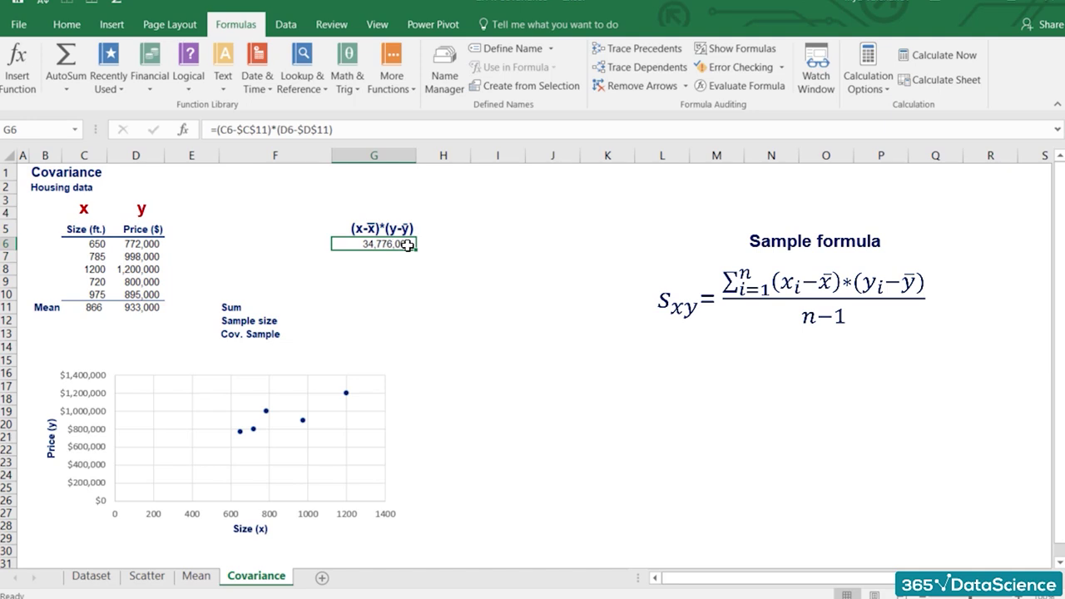
pyautogui.moveTo(416, 250); pyautogui.dragTo(407, 301)
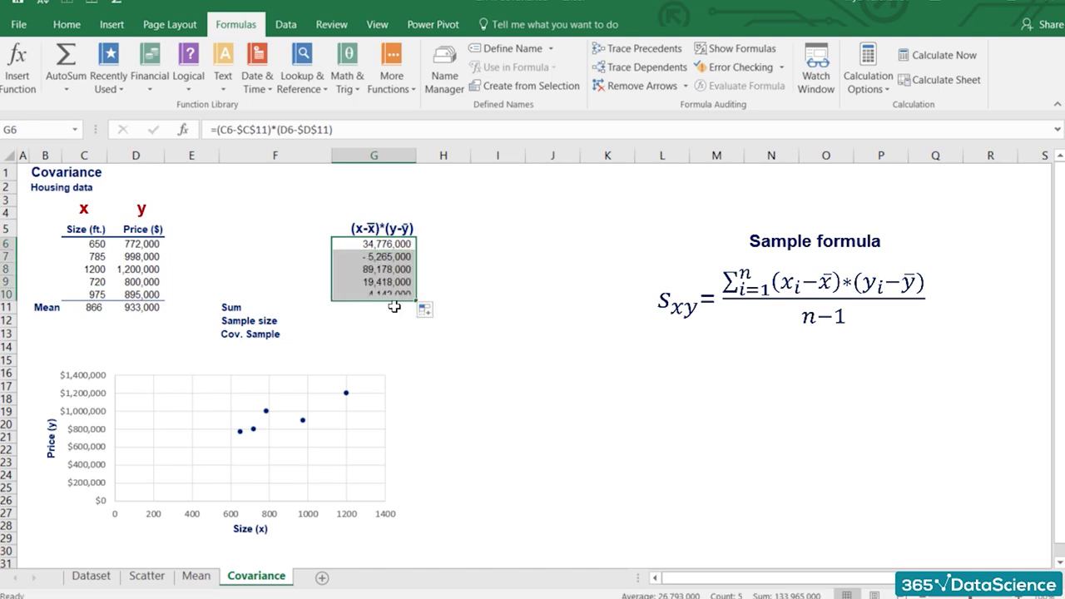
pyautogui.click(373, 307)
pyautogui.hotkey('alt', '=')
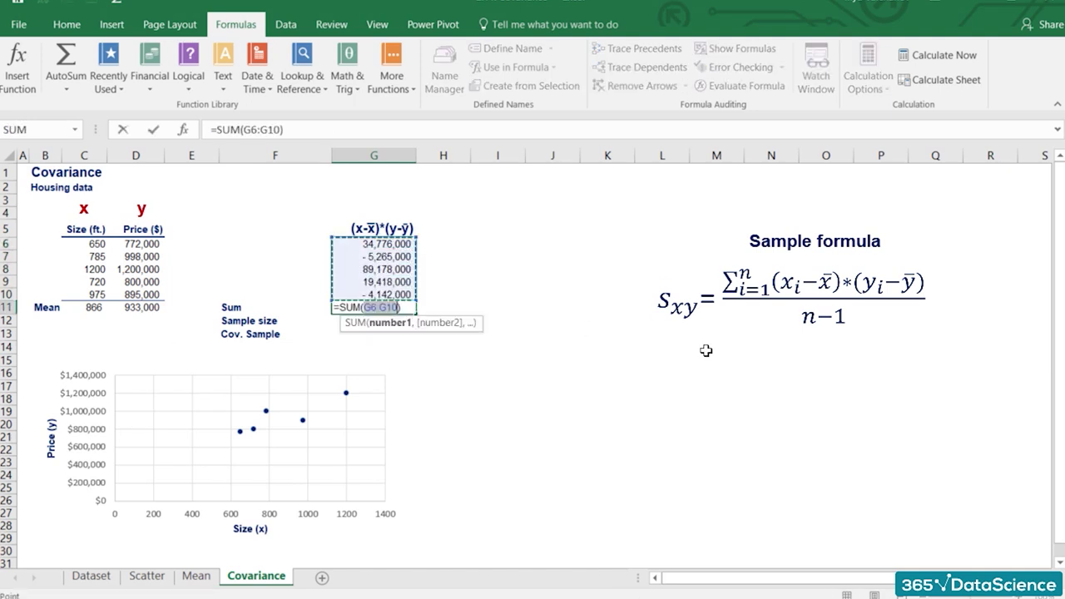
pyautogui.press('Return')
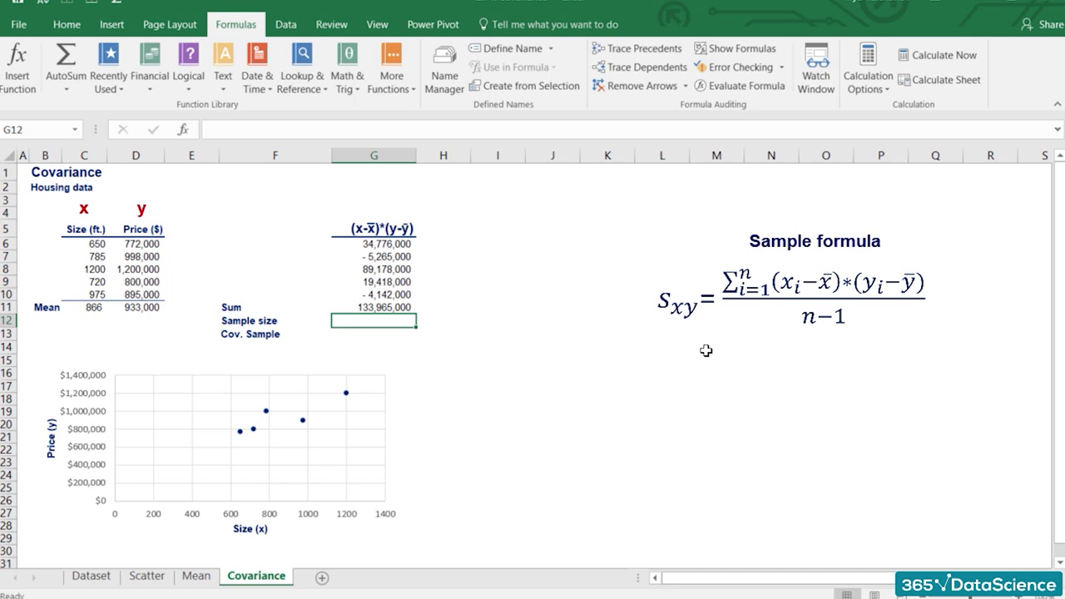
# Step: Enter 5 as the sample size in G12 and calculate the sample covariance in G13 with =G11/4
pyautogui.write('5')
pyautogui.press('Return')
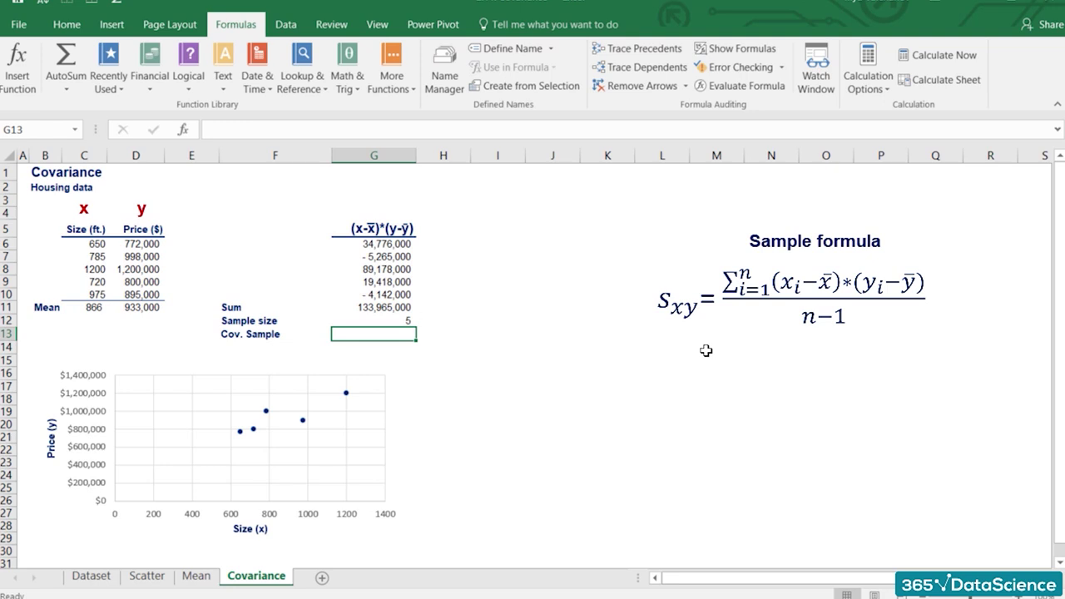
pyautogui.write('=')
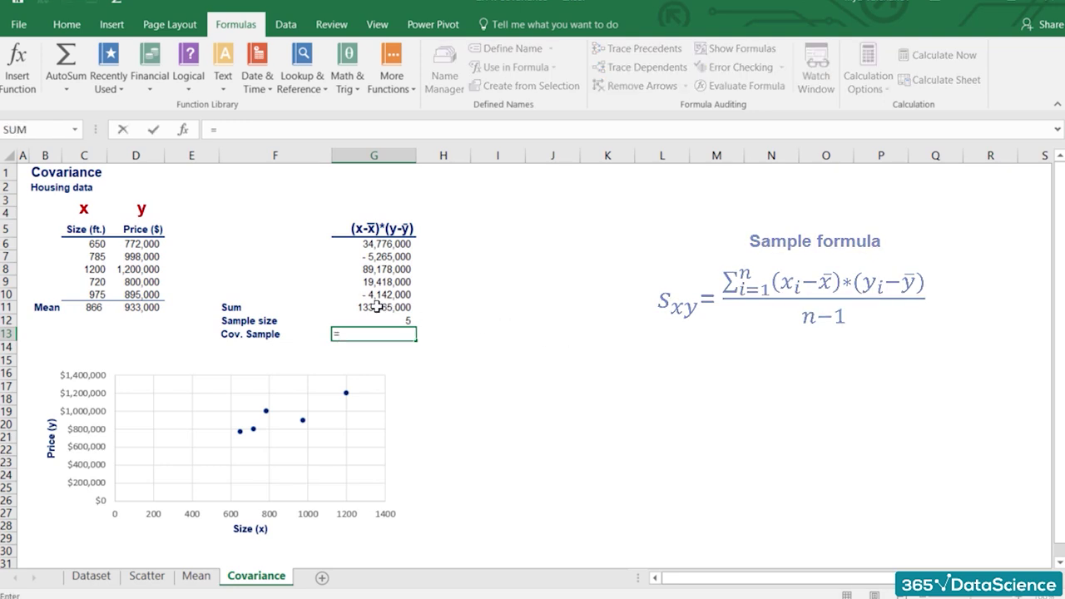
pyautogui.press('Up')
pyautogui.press('Up')
pyautogui.write('/4')
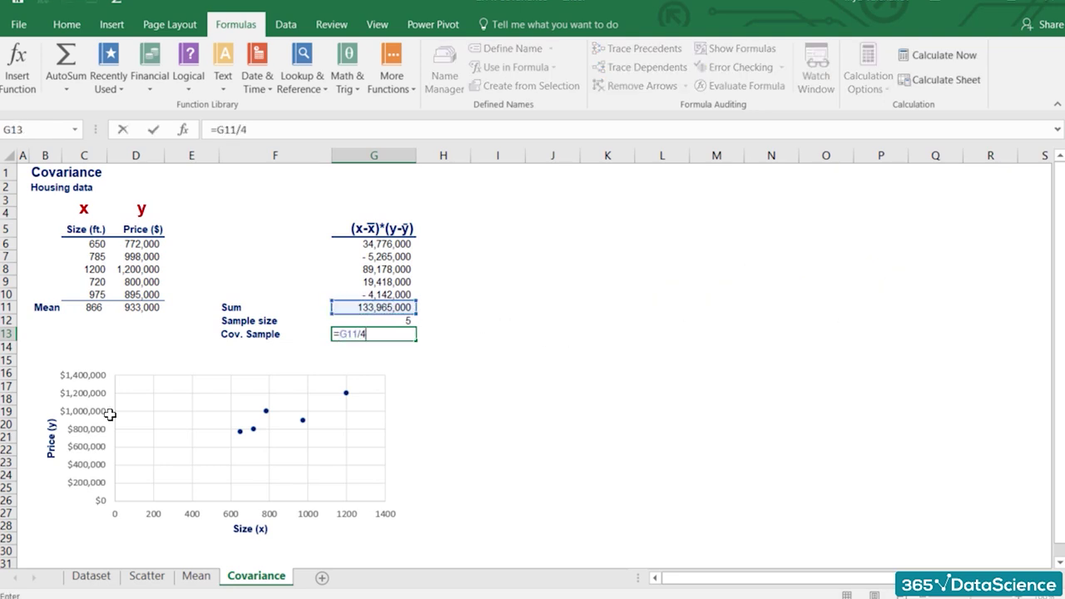
pyautogui.press('Return')
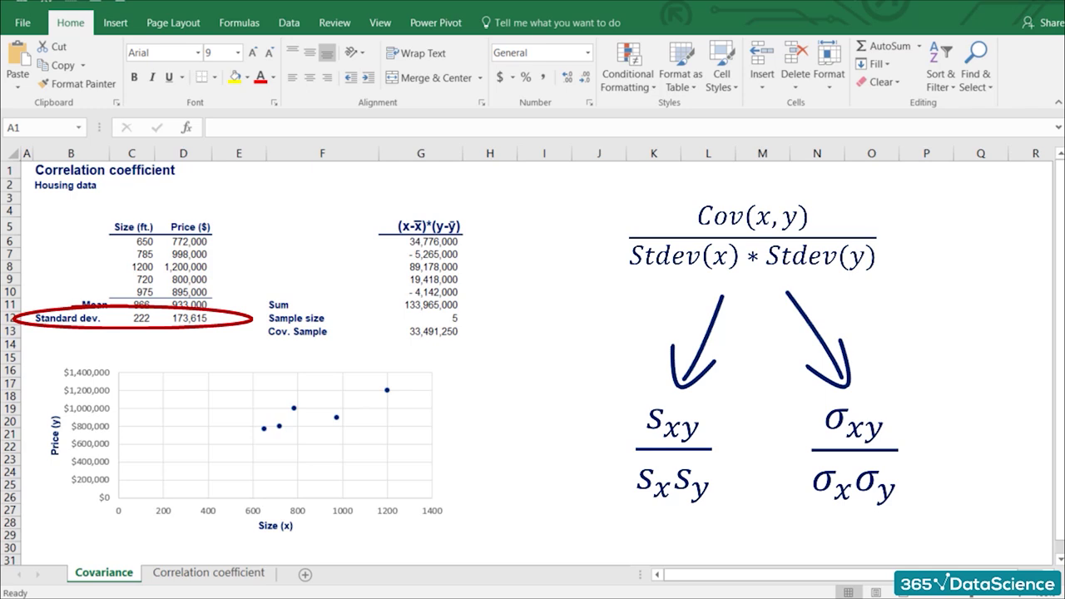
# Step: View the Correlation coefficient sheet for the housing data
pyautogui.hotkey('ctrl', 'pagedown')
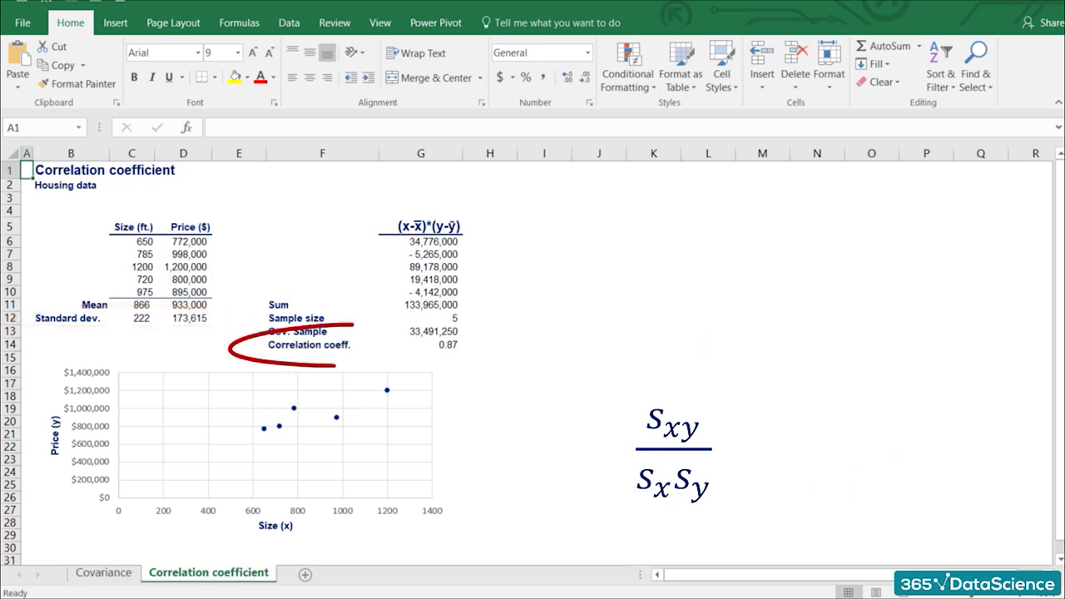